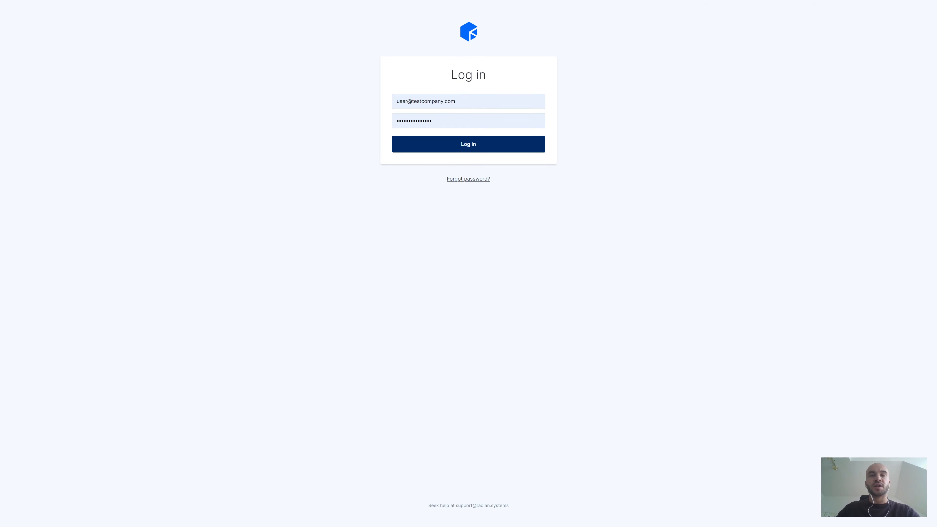
Log in with the prefilled account credentials and look through the Projects, Databank and account navigation options.
click(454, 152)
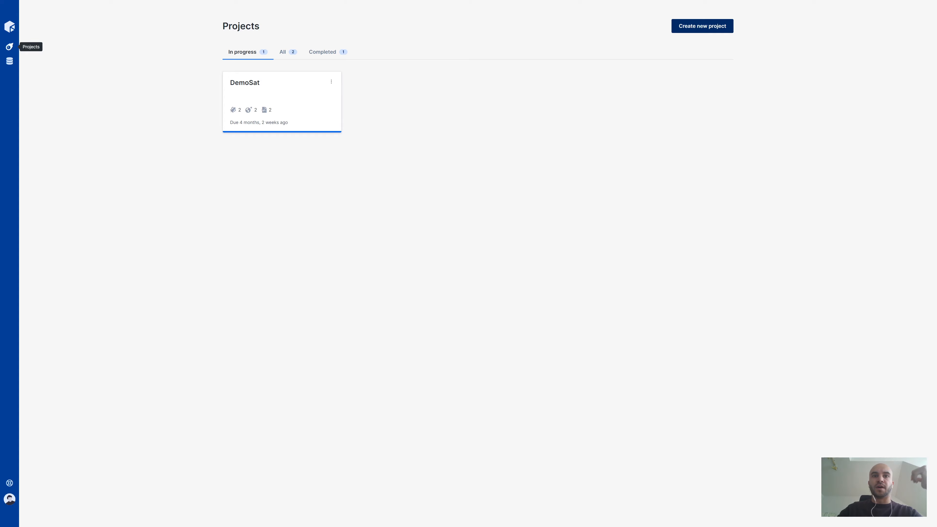
click(9, 47)
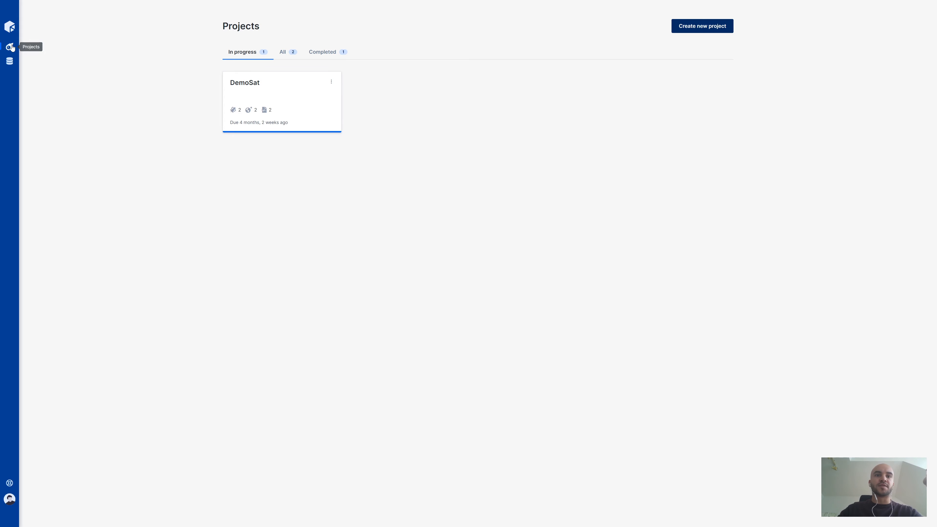
click(12, 62)
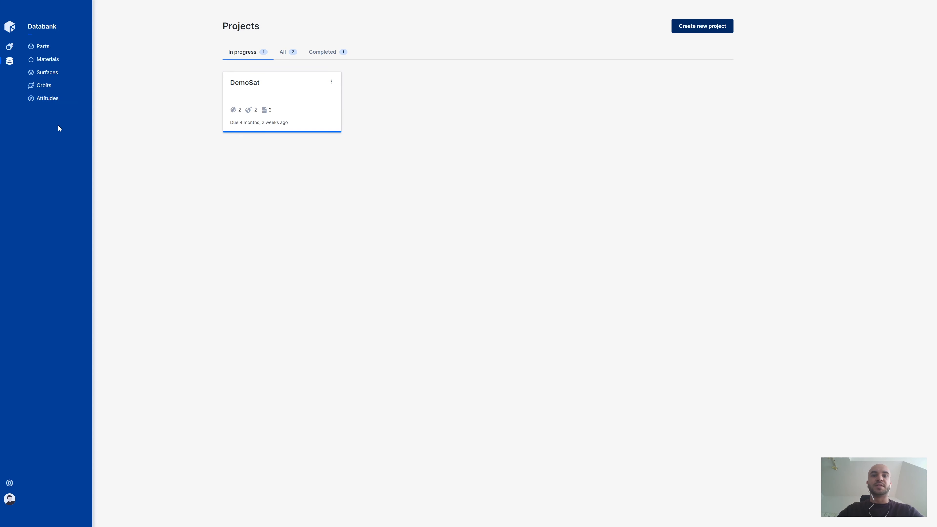
click(10, 499)
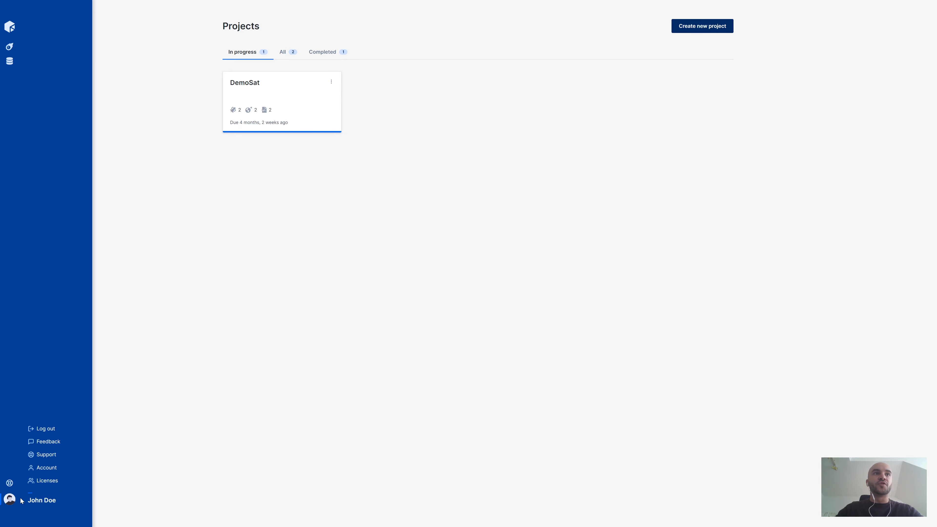
click(9, 501)
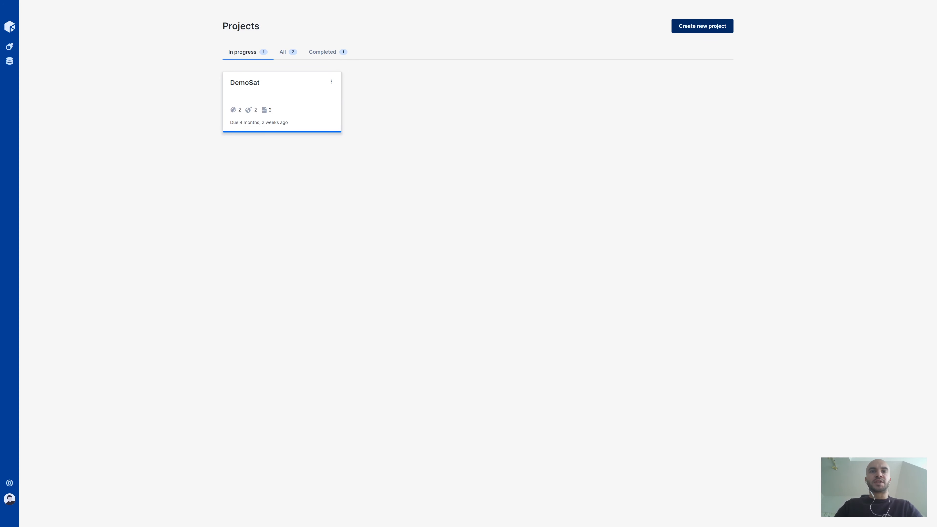
Open the DemoSat project and review its CAD files, models, scenarios and analysis cases.
click(297, 99)
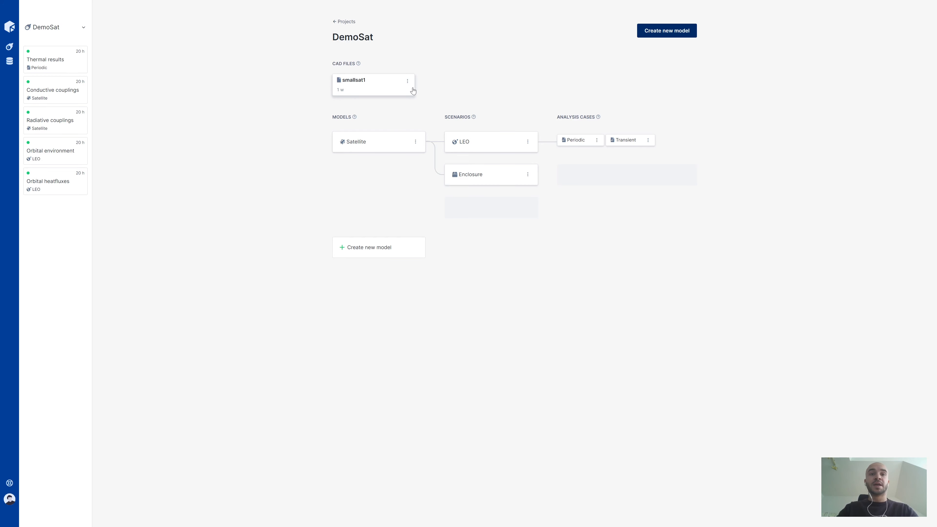
mouse_move(417, 165)
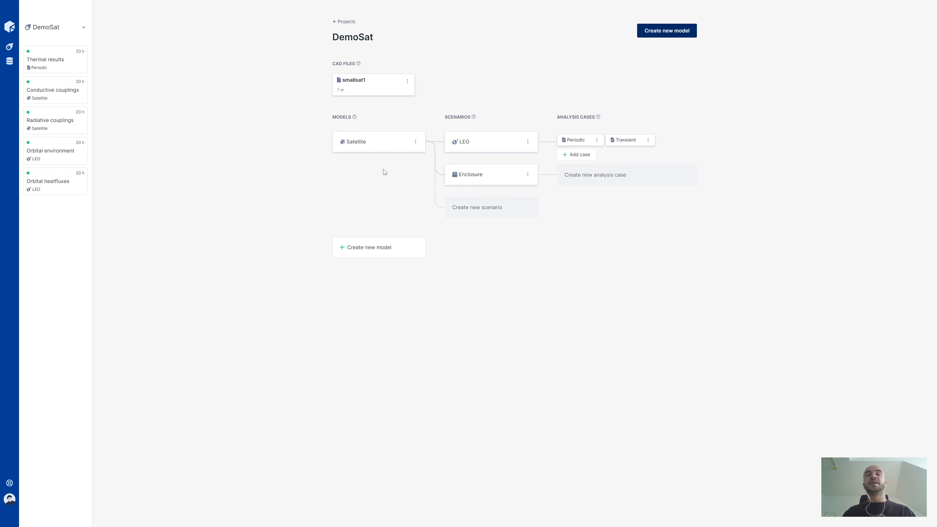
mouse_move(383, 157)
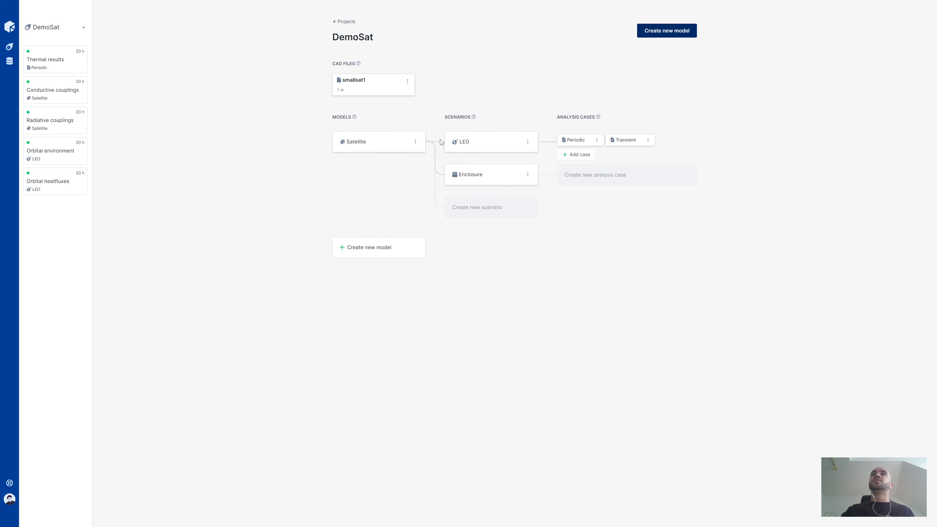
Look at the types offered for a new scenario and for a new analysis case under the Enclosure scenario.
click(483, 217)
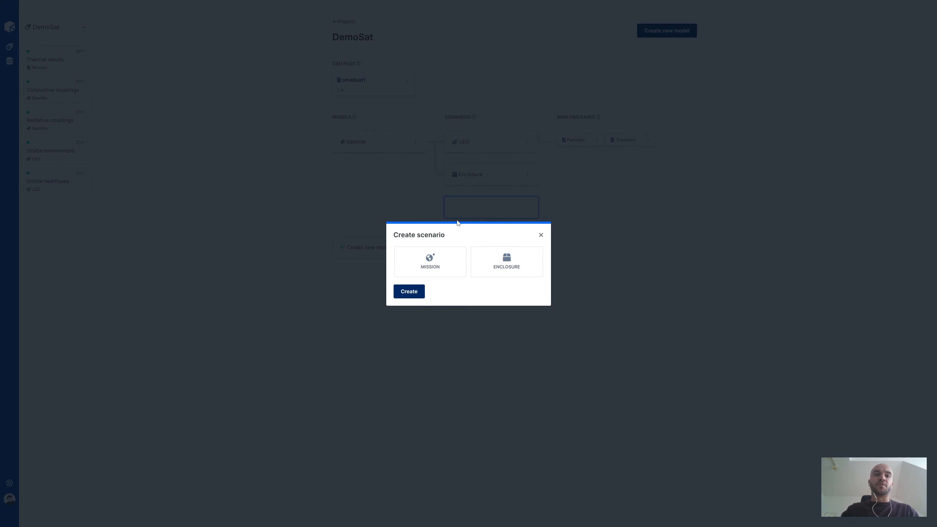
click(340, 229)
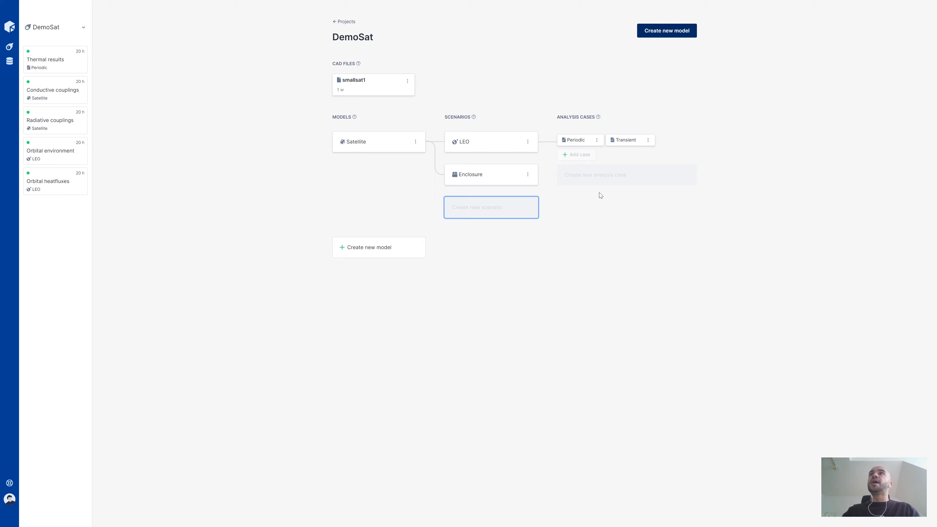
click(617, 174)
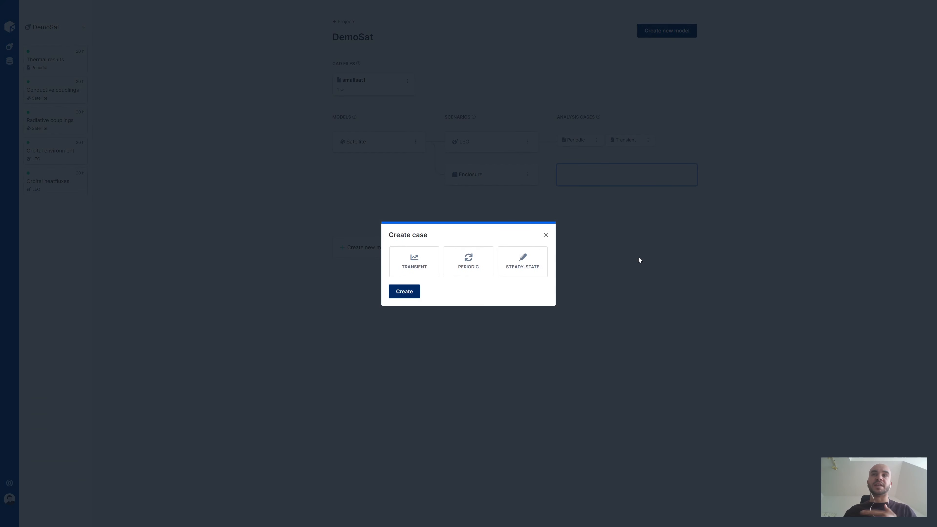
click(639, 260)
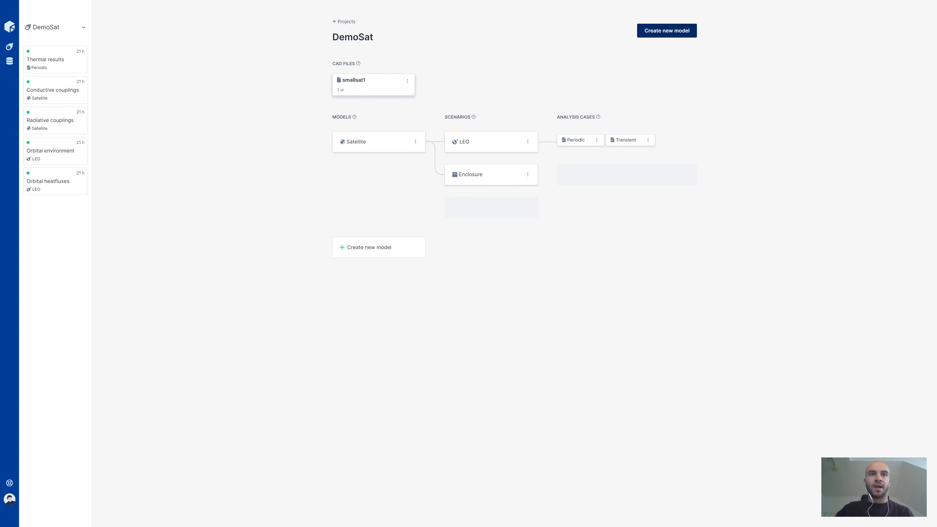
View the smallsat1 CAD file and inspect the bulk, face and mesh settings of the BRD plate in the Satellite model's EPS part.
click(368, 83)
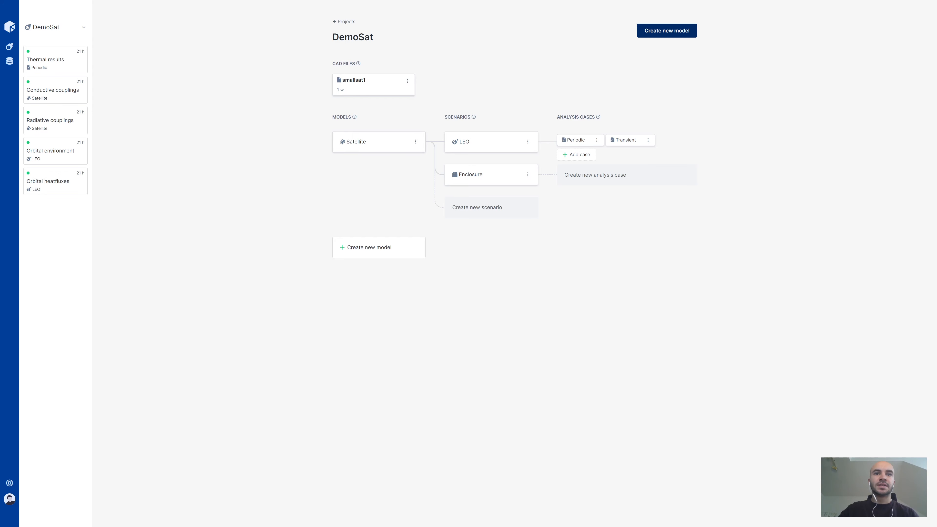
click(373, 149)
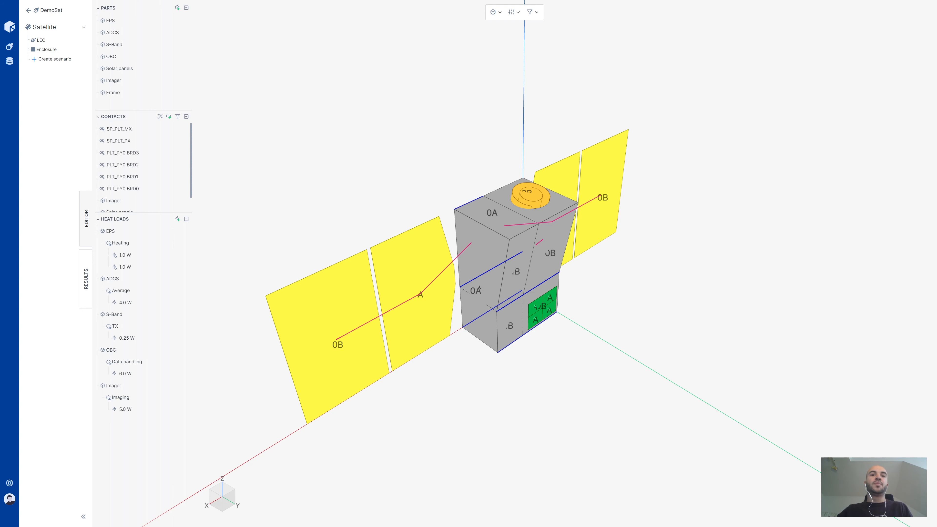
click(187, 8)
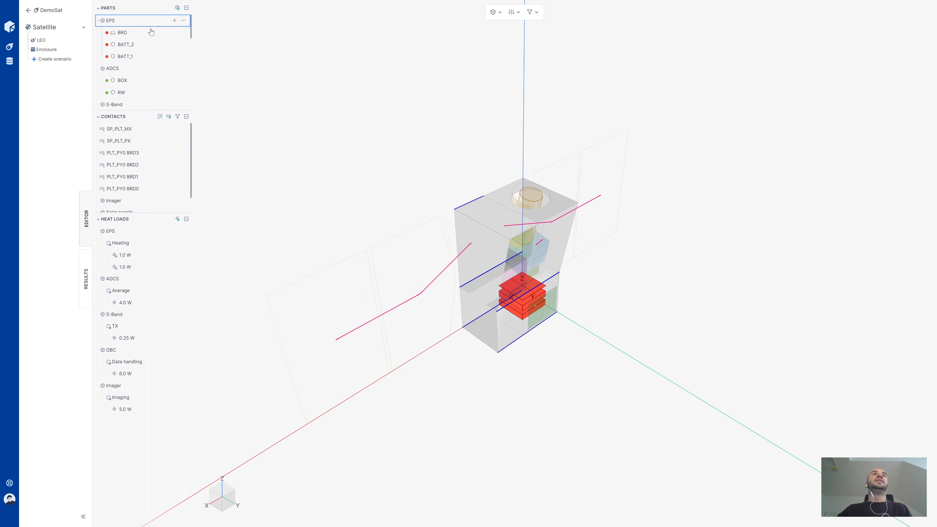
click(149, 33)
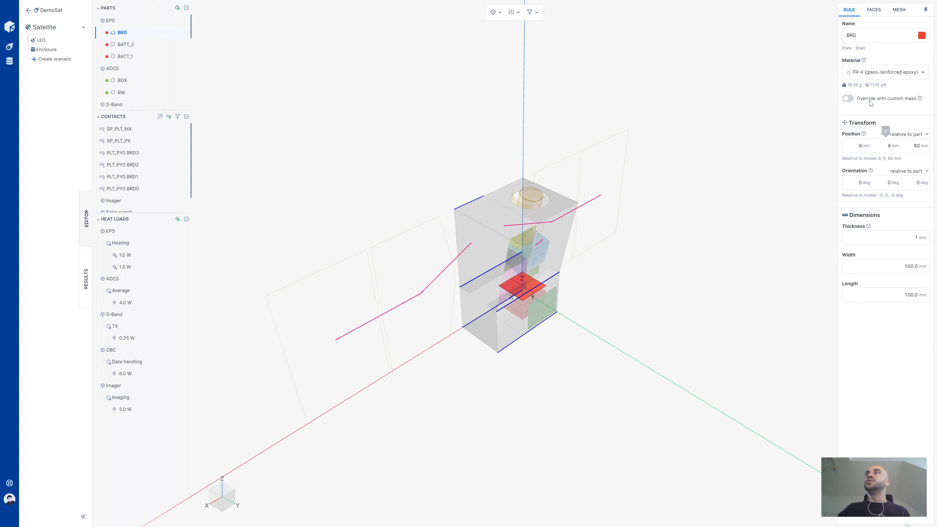
click(867, 12)
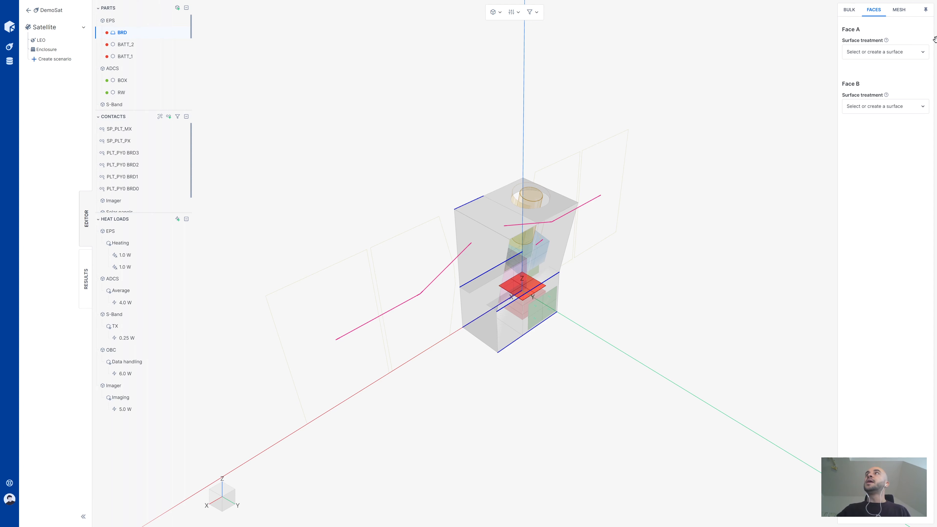
click(905, 15)
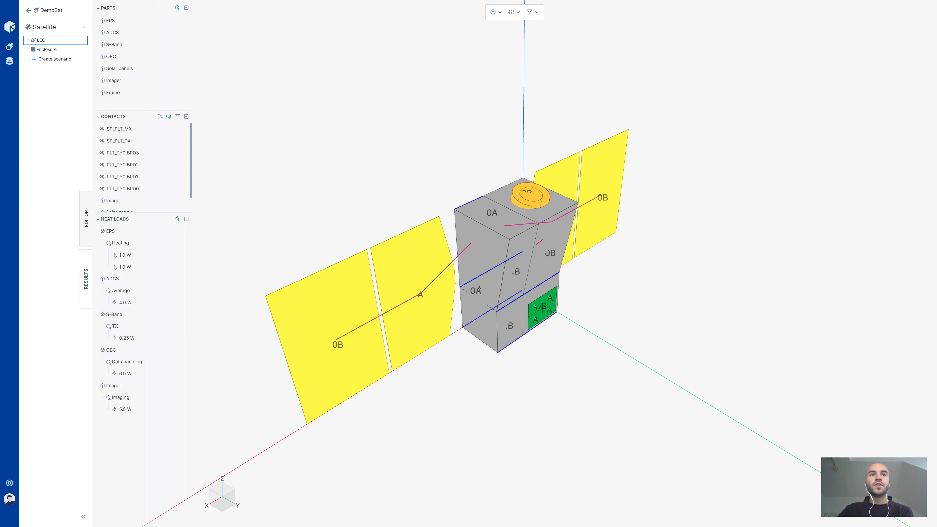
Open the LEO scenario and inspect the custom and periodic mode settings of the S-Band TX load event.
click(60, 40)
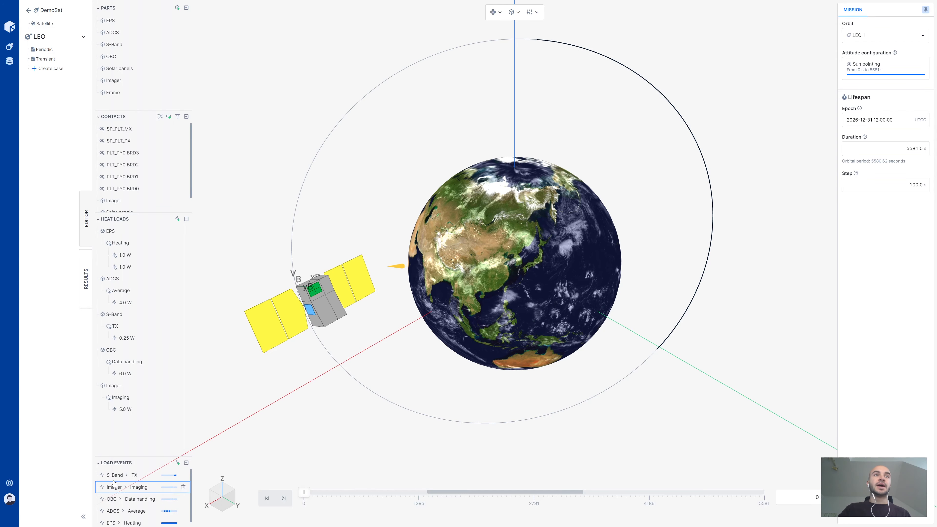
click(121, 474)
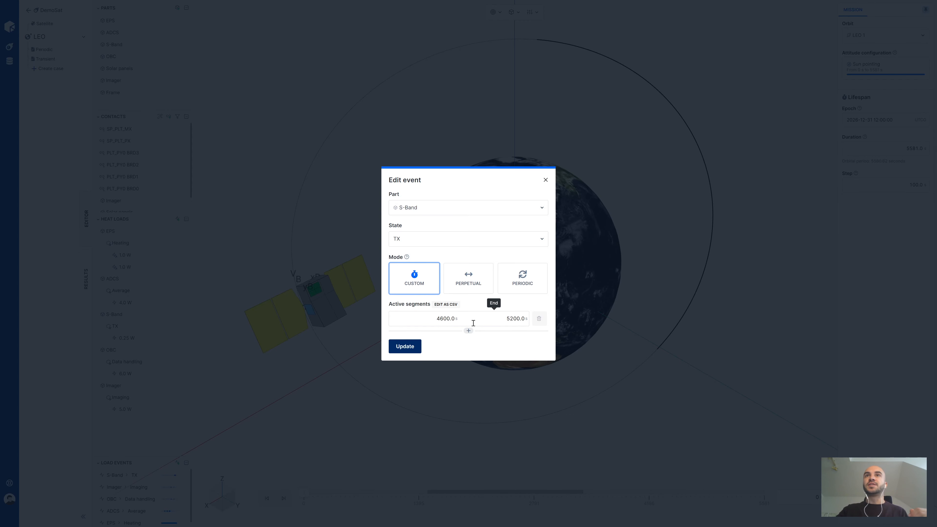
click(520, 288)
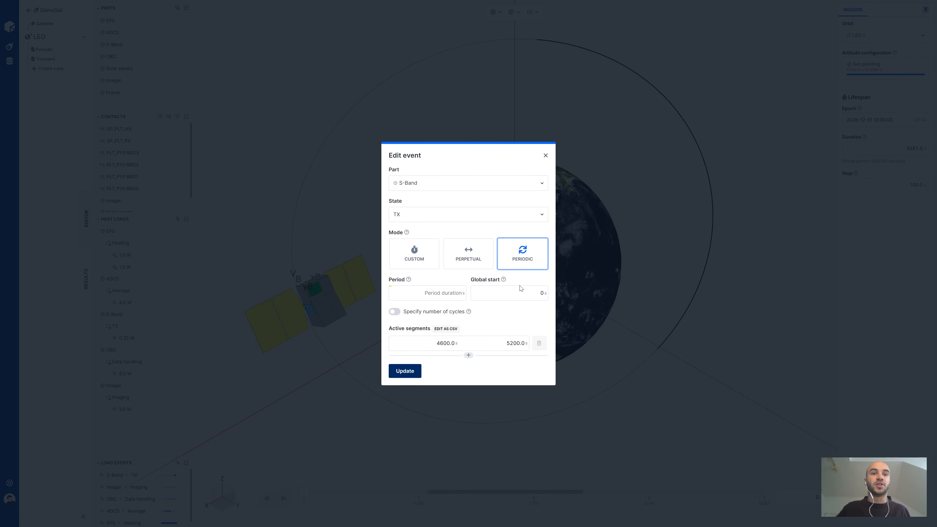
click(645, 195)
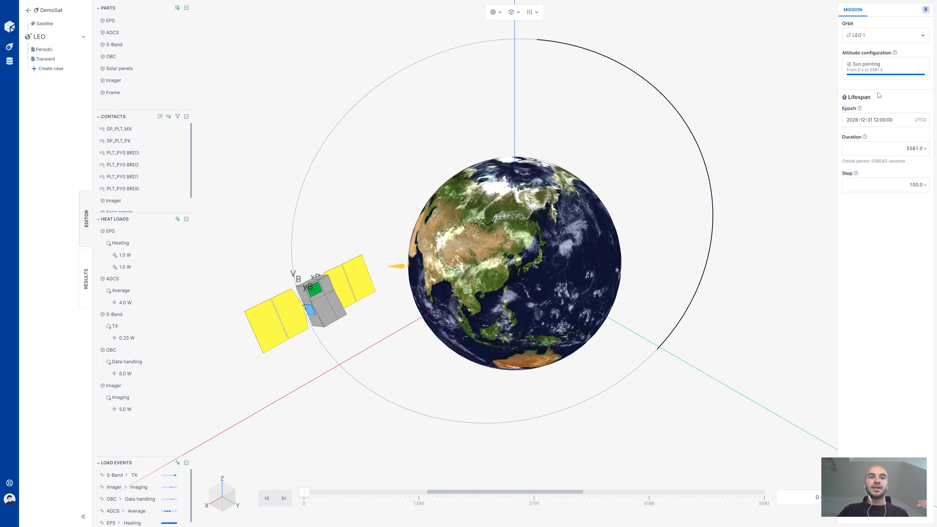
Examine the LEO 1 orbit's parameters and the celestial bodies available for it, leaving the orbit unedited.
click(876, 36)
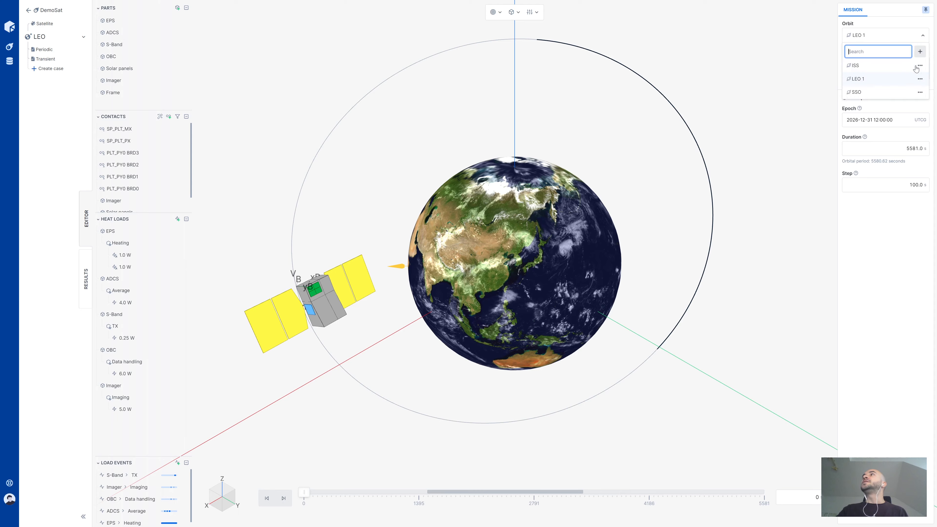
click(920, 79)
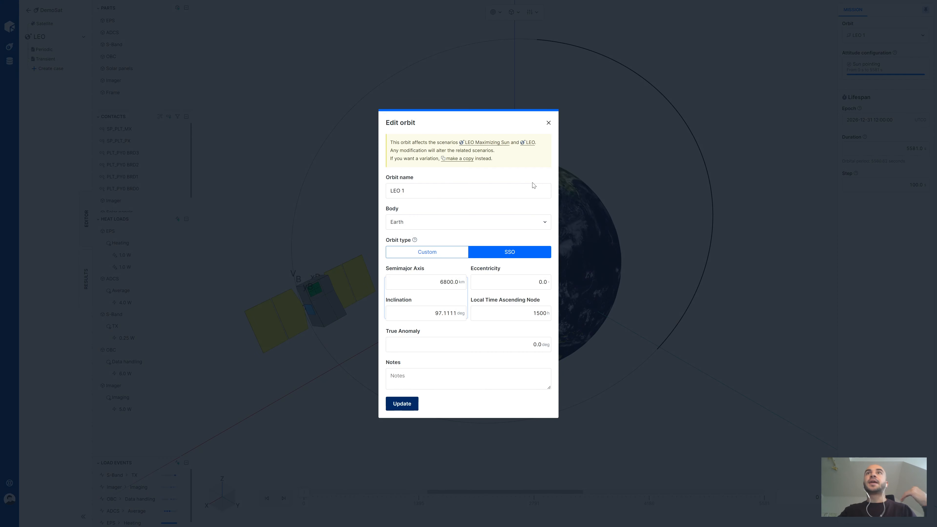
click(521, 221)
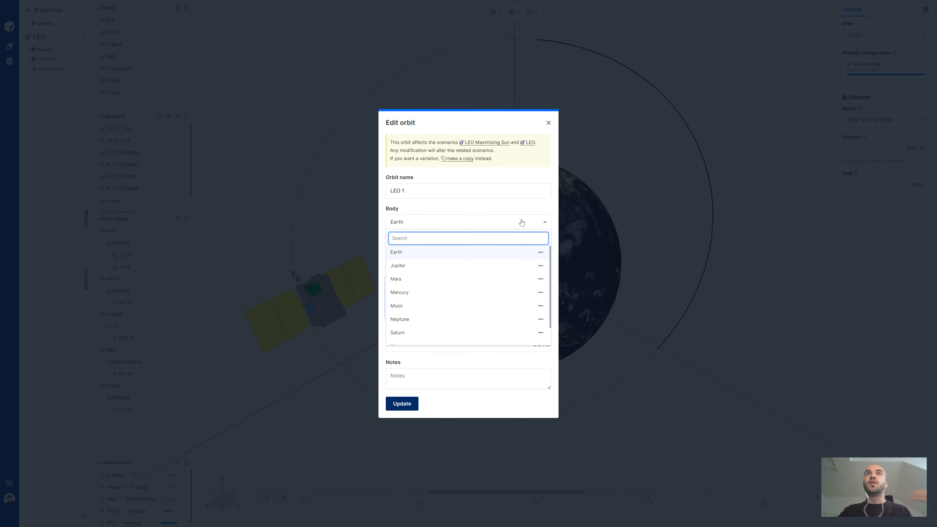
click(521, 222)
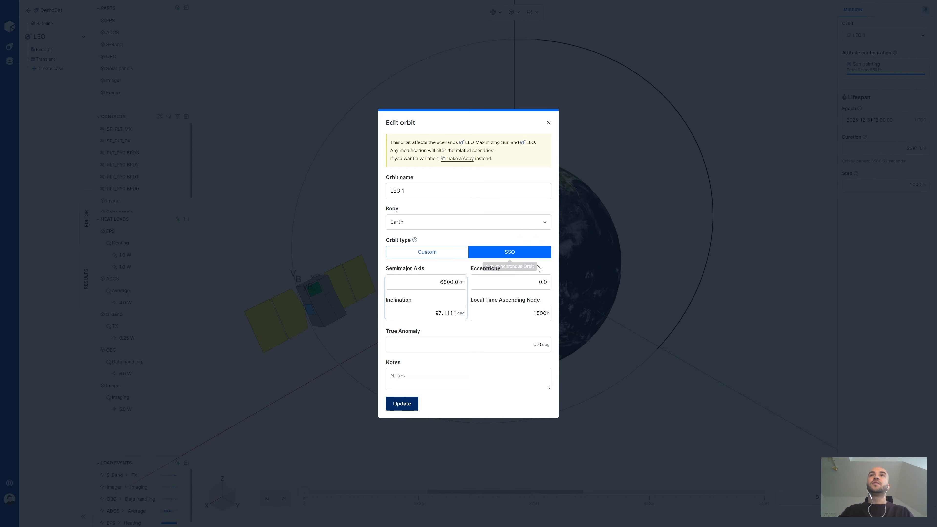
click(759, 249)
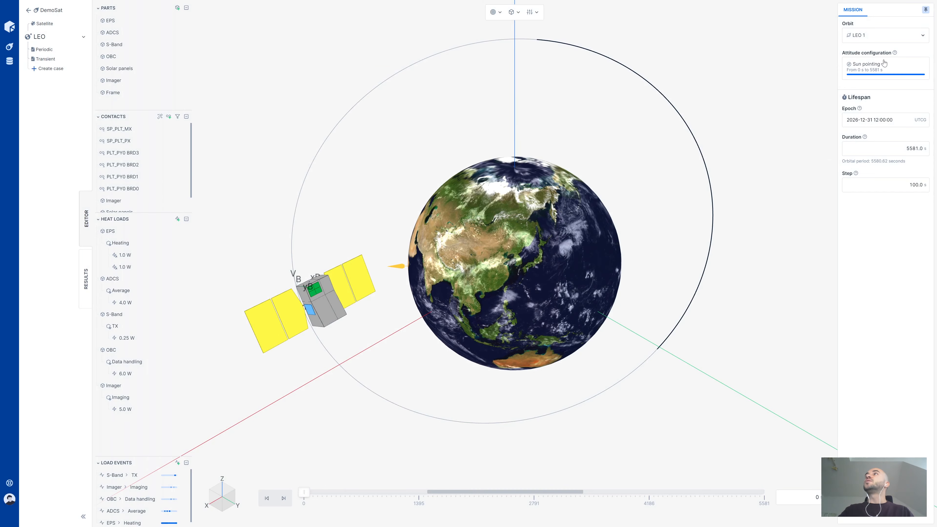
Look at the Sun pointing attitude configuration and how an additional attitude event is added, without saving.
click(880, 65)
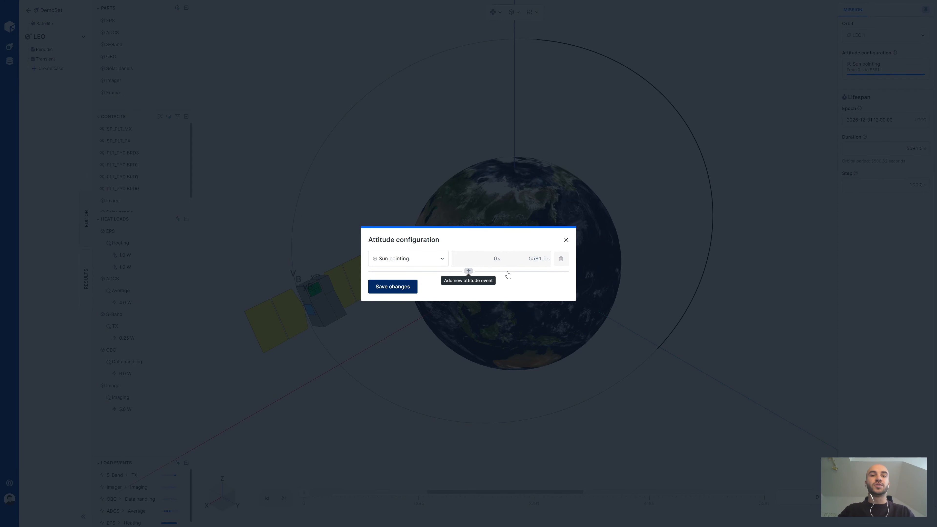
click(507, 271)
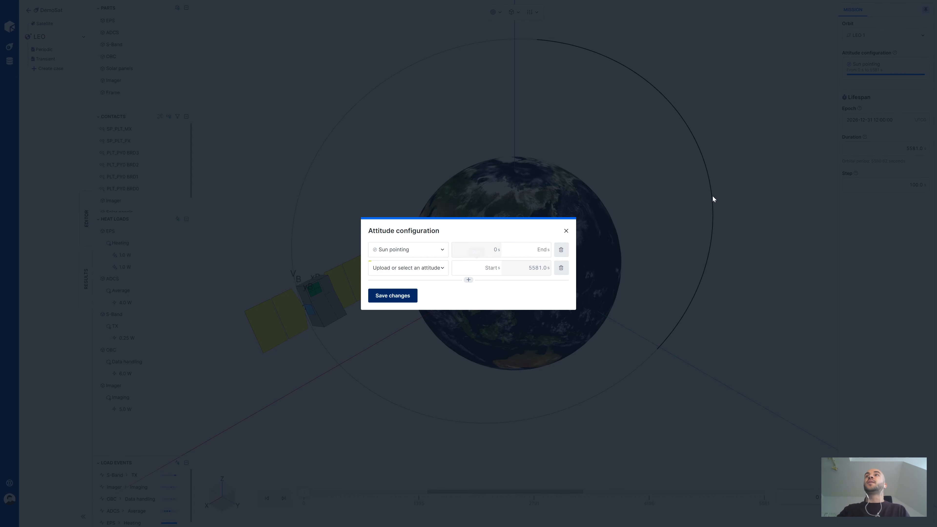
click(741, 191)
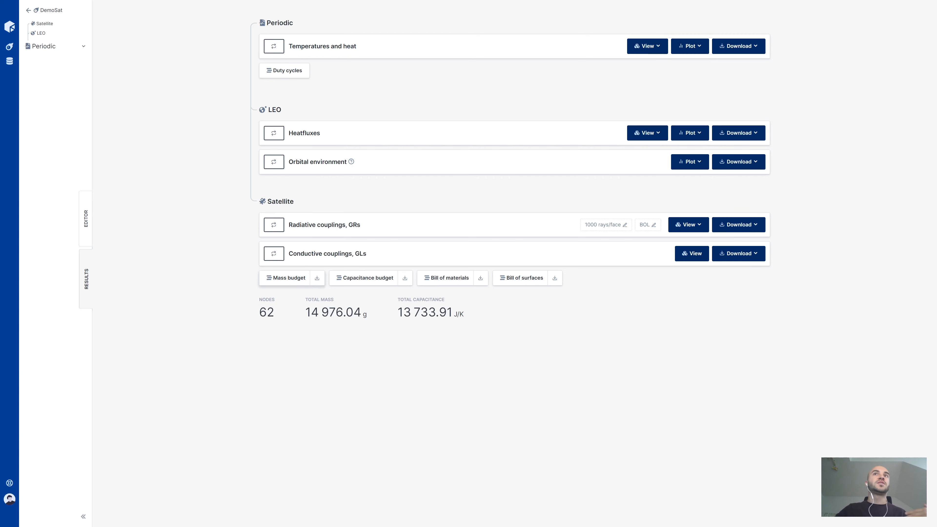
Review the satellite's mass budget and the result options for orbital environment plots, heatflux views, and temperature and heat views.
click(281, 281)
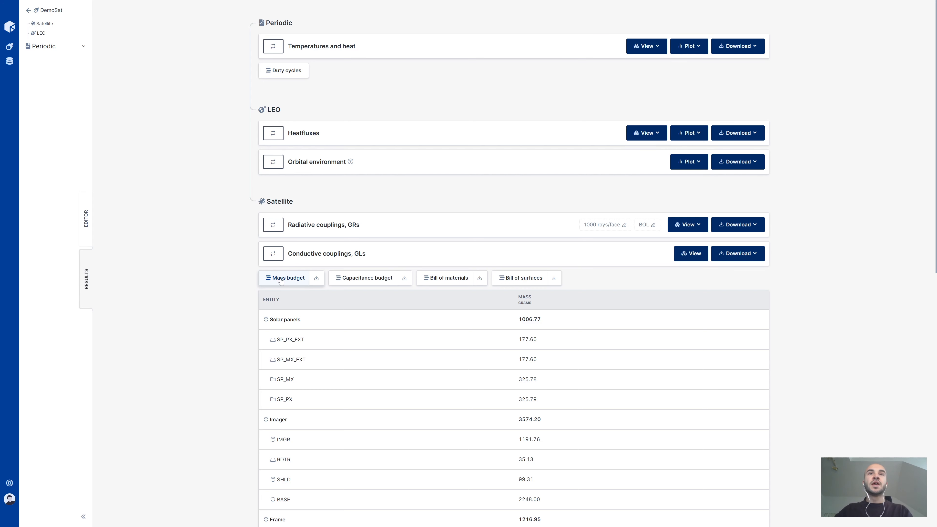
click(280, 278)
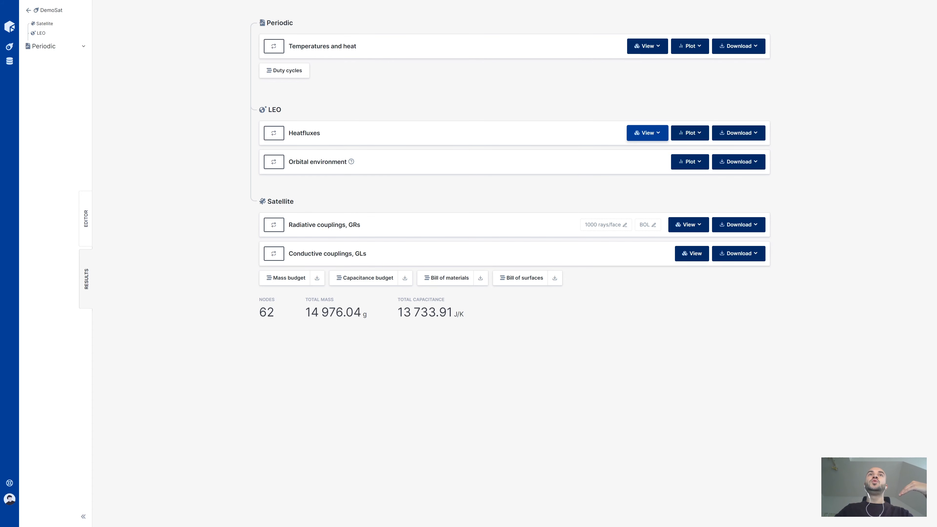
click(699, 162)
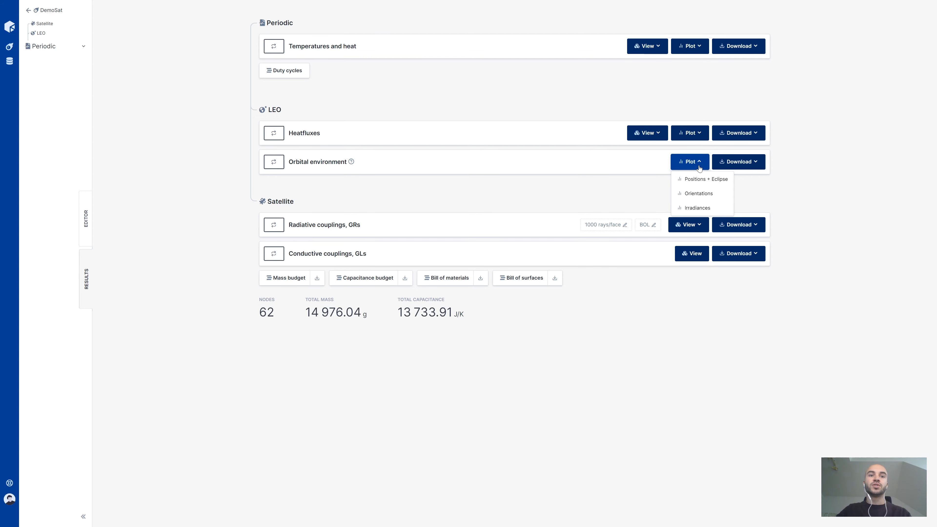
click(650, 134)
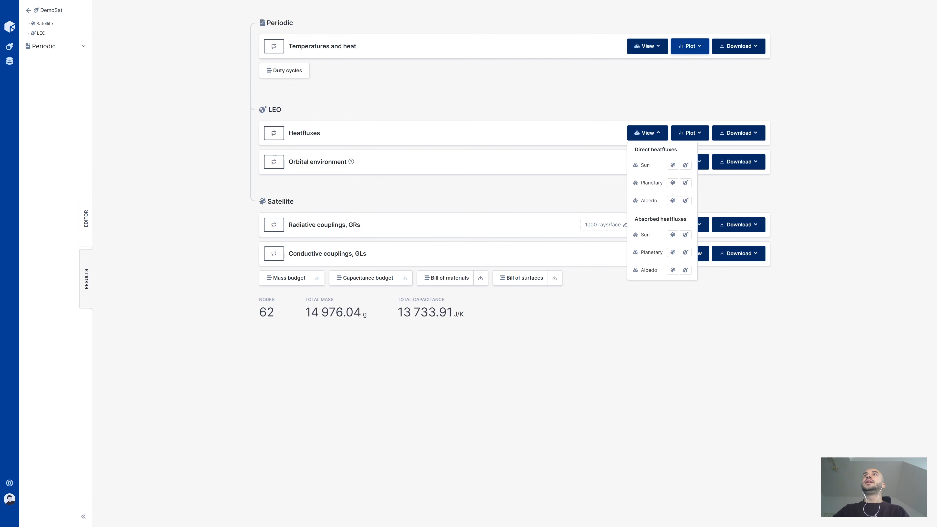
click(654, 44)
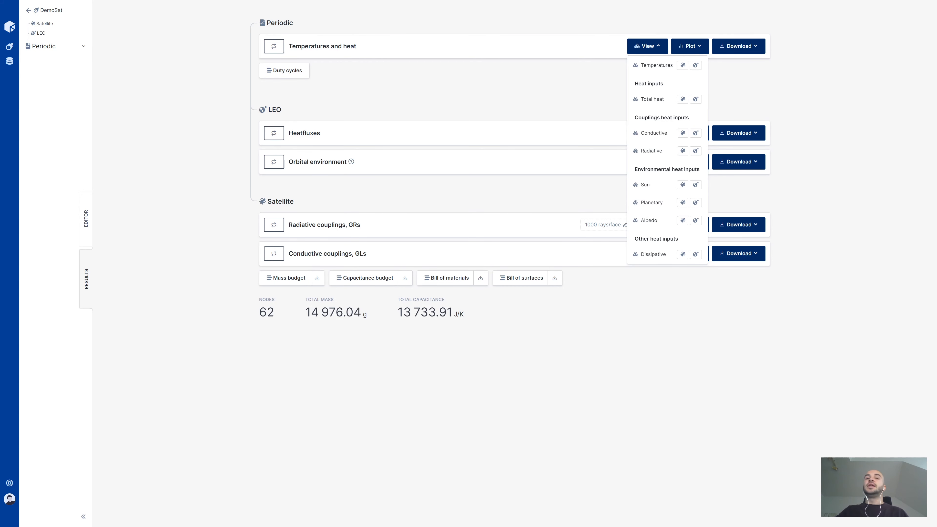
Display the Periodic case temperatures on the satellite model and inspect them from another angle at about 3807 s.
click(726, 79)
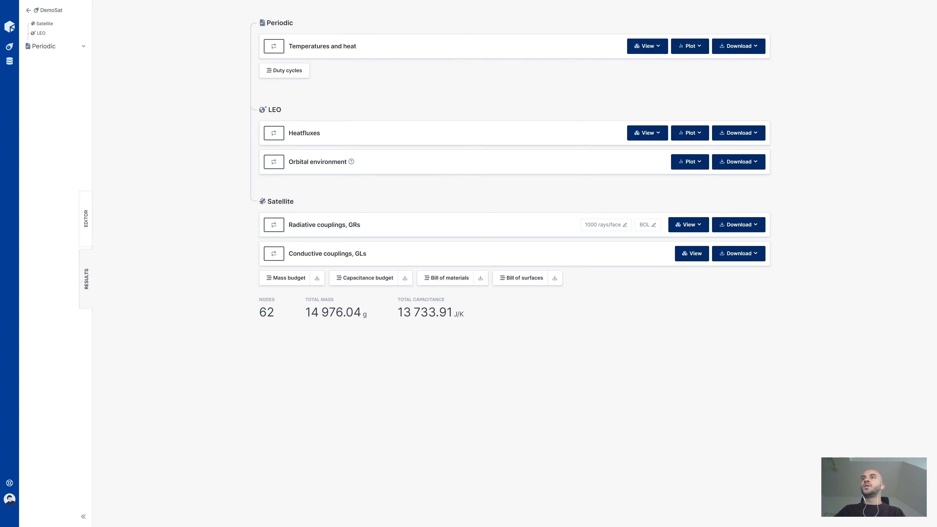
click(647, 46)
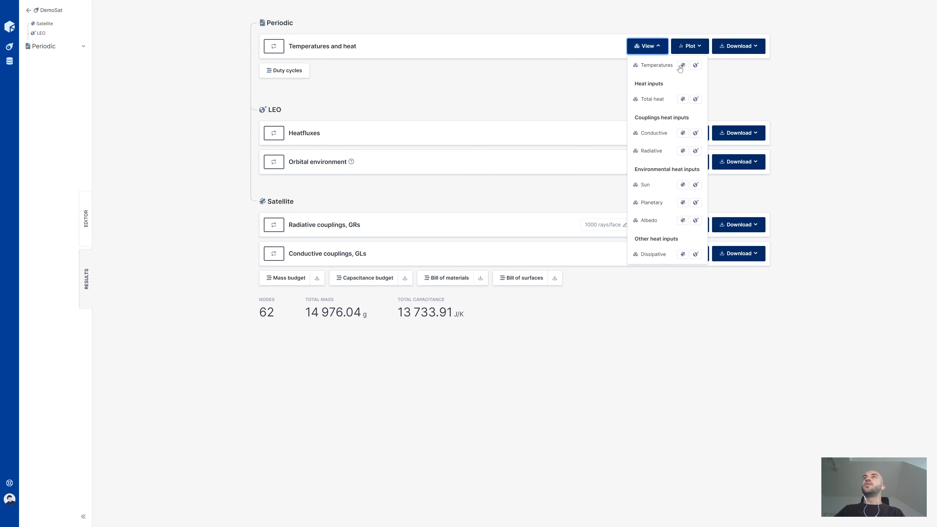
click(682, 65)
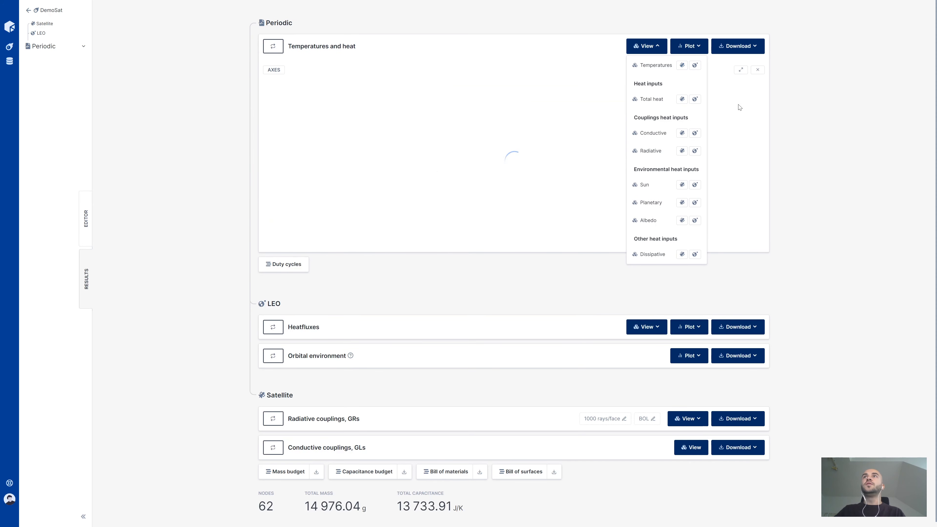
click(835, 130)
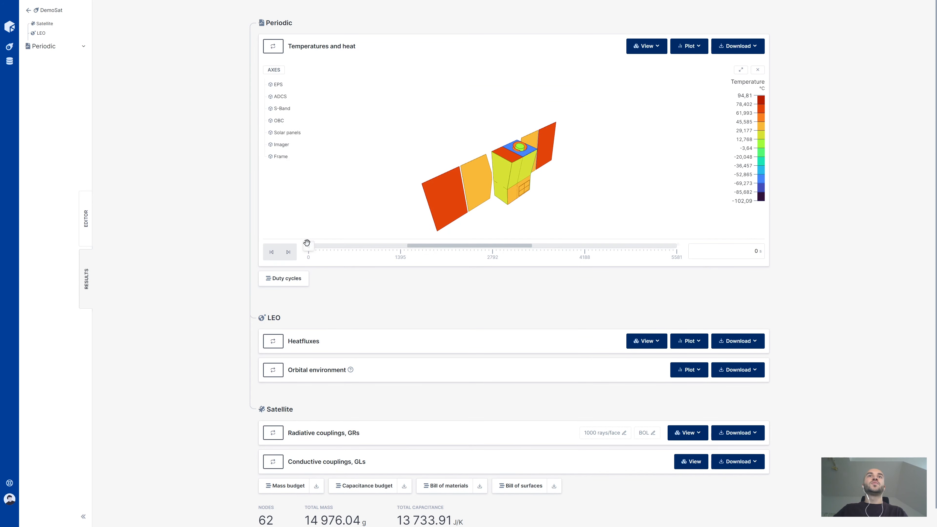
drag(309, 246, 559, 244)
drag(527, 207, 581, 185)
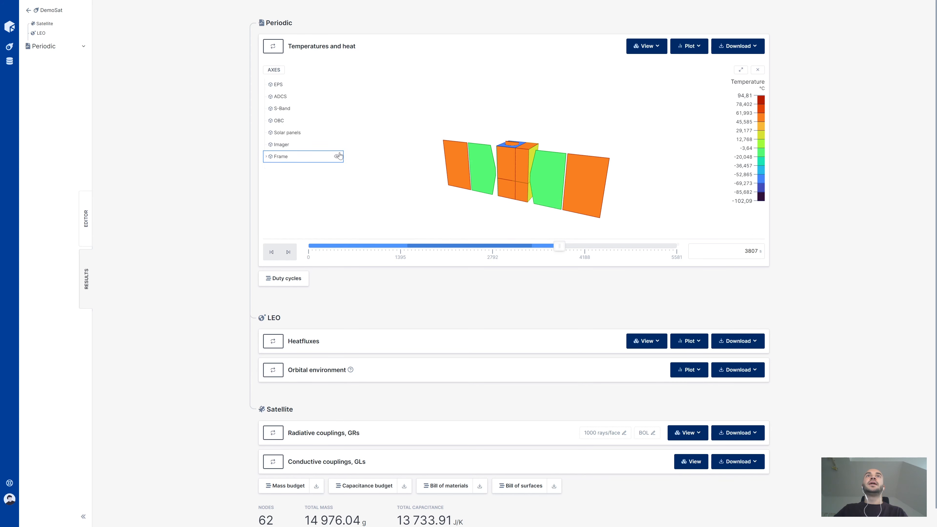
Hide the Frame part to inspect the temperatures of the internal components, and show it again.
click(338, 156)
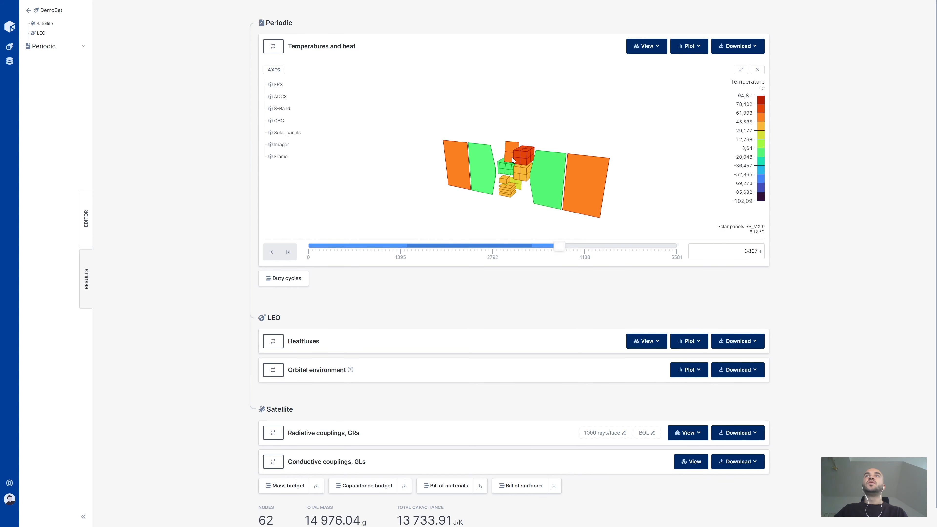
drag(517, 207, 433, 213)
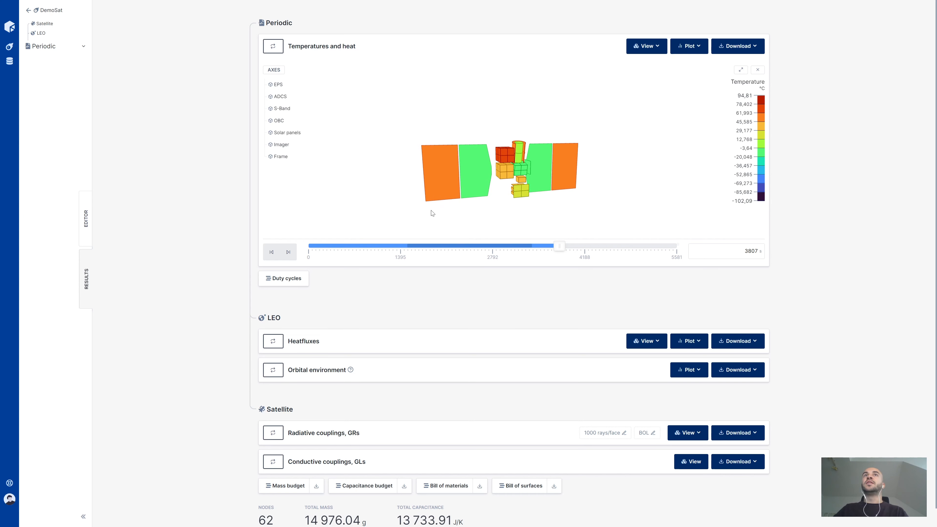
click(338, 157)
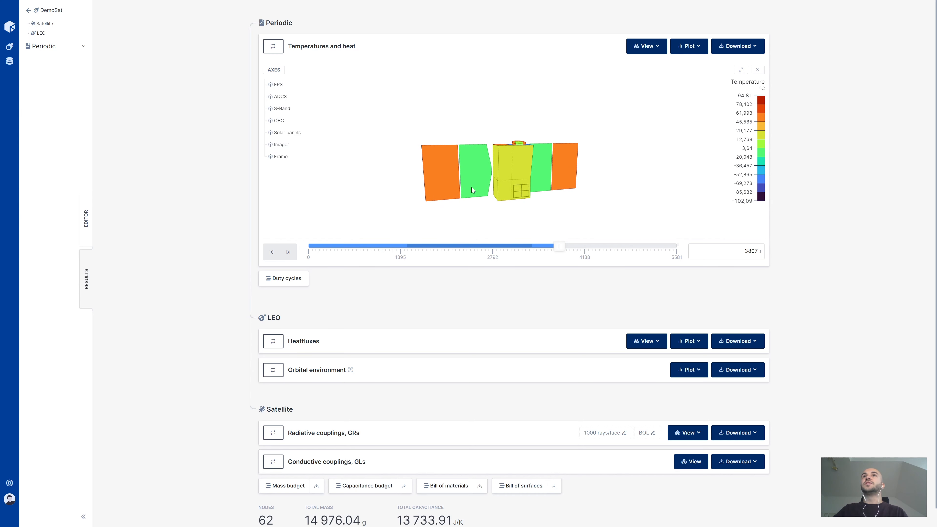
Plot the Periodic case temperatures over time and aggregate the curves by part.
click(689, 45)
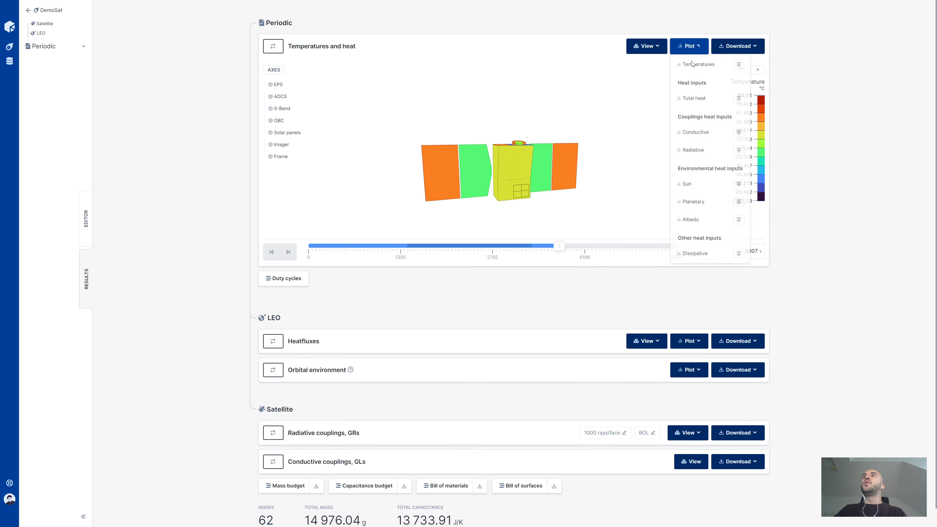
click(694, 65)
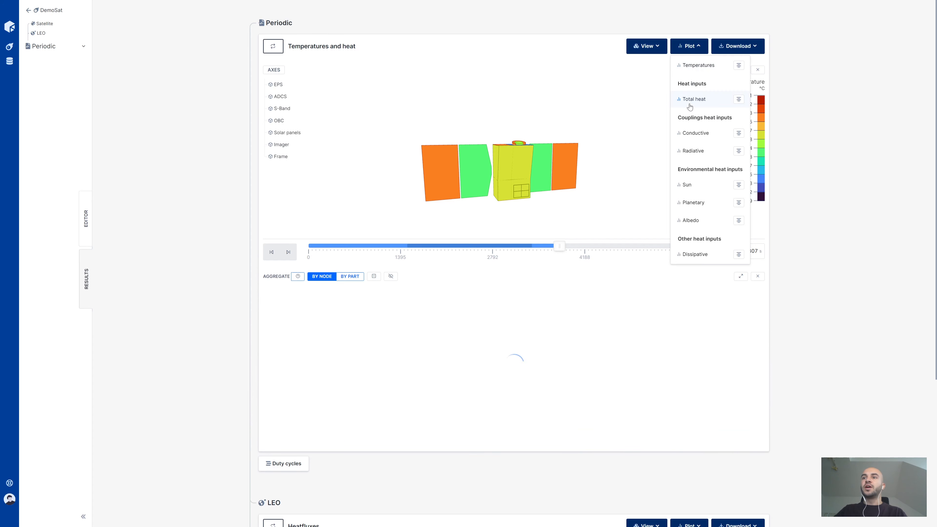
scroll(814, 299, down, 3)
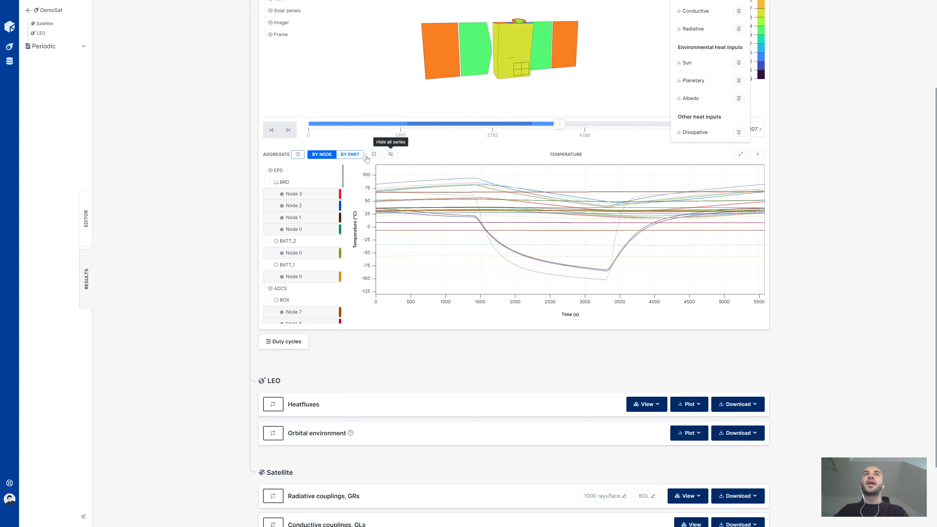
click(355, 156)
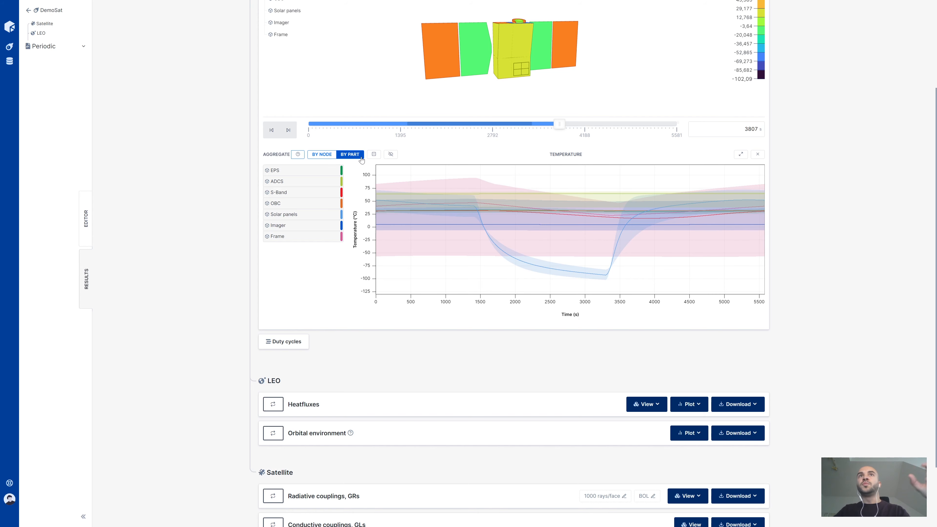
mouse_move(422, 184)
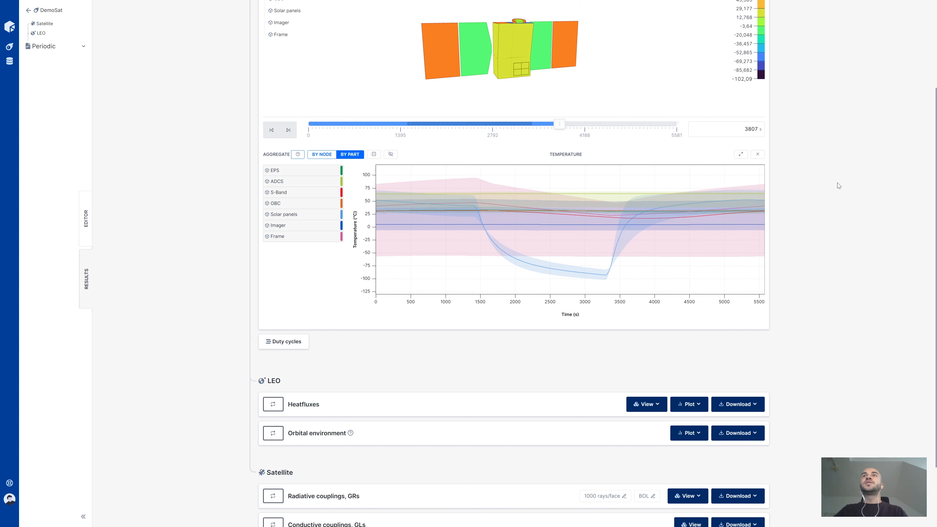
Add a temperature ranges plot for the Periodic case and review the range of each part.
scroll(839, 186, up, 3)
click(689, 46)
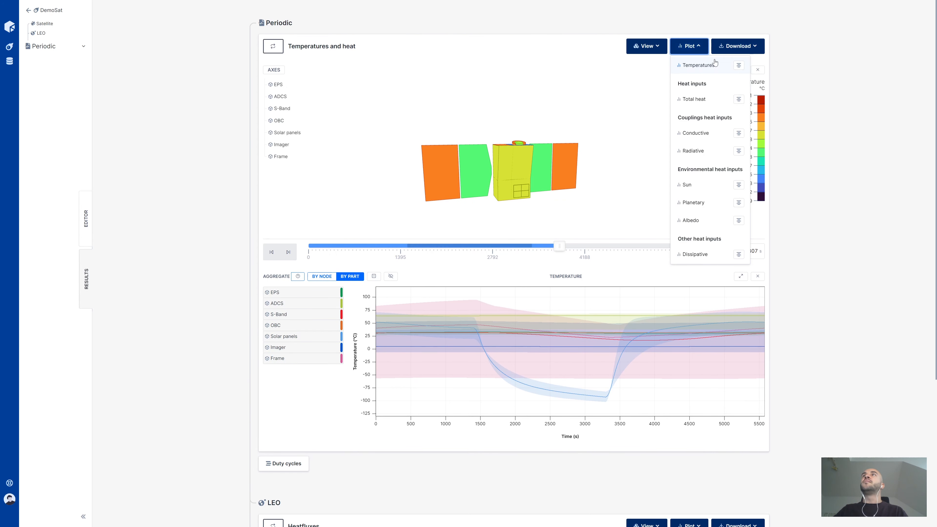
click(738, 66)
scroll(824, 207, down, 5)
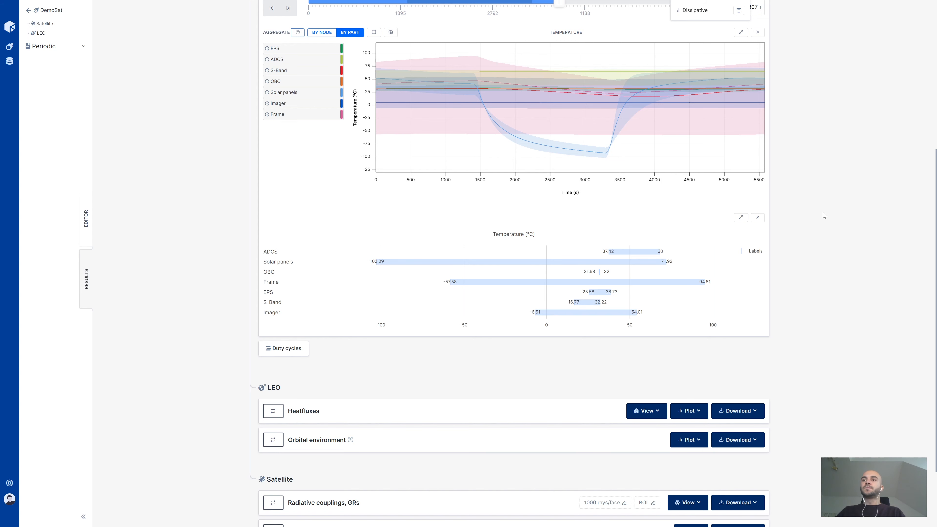
scroll(513, 258, down, 2)
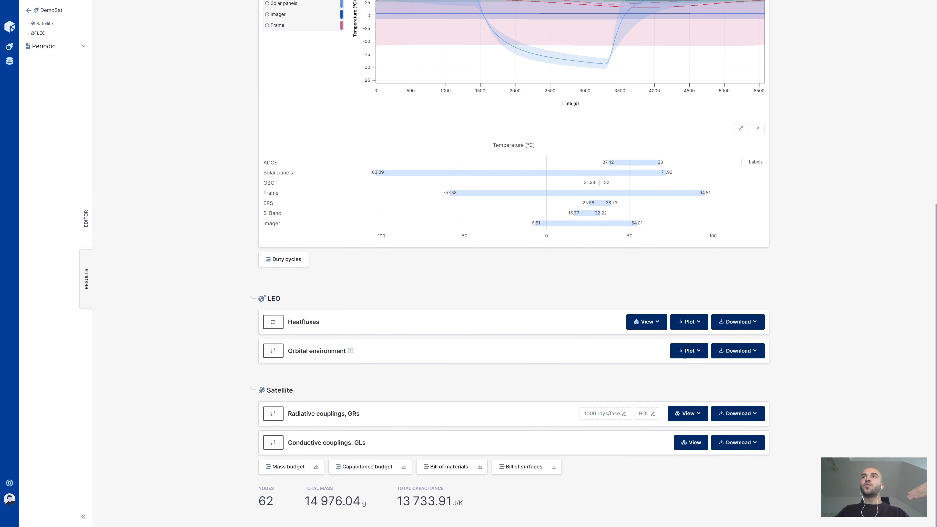
Display the LEO absorbed planetary heatflux in the orbit view and advance the satellite to about 3687 s.
click(647, 321)
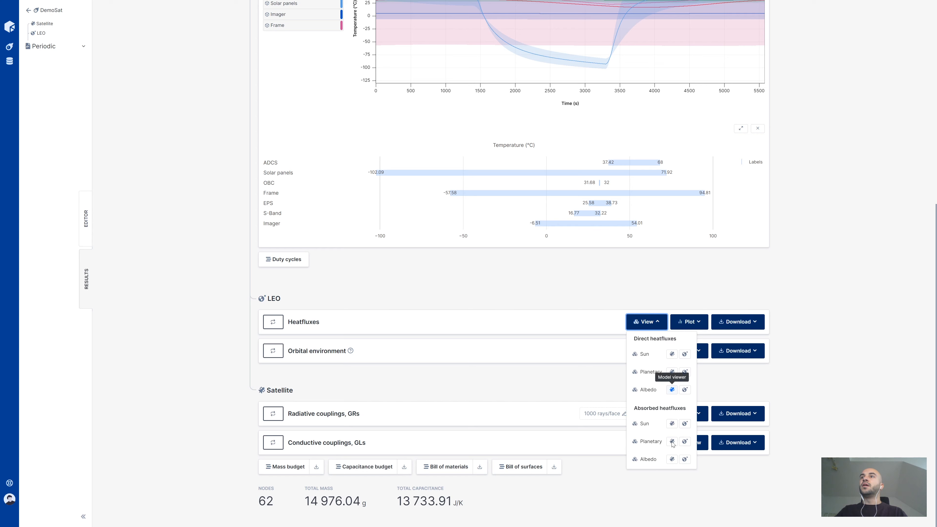
click(684, 441)
scroll(174, 330, down, 5)
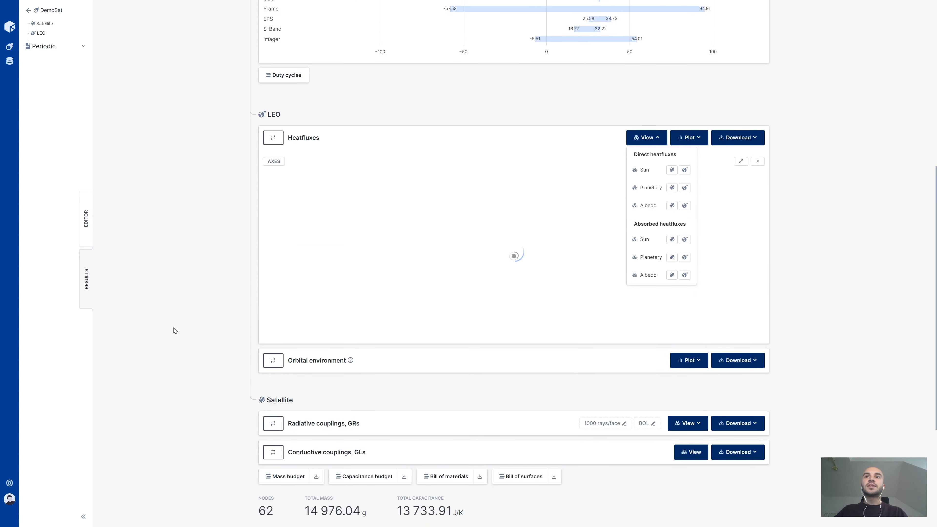
click(258, 260)
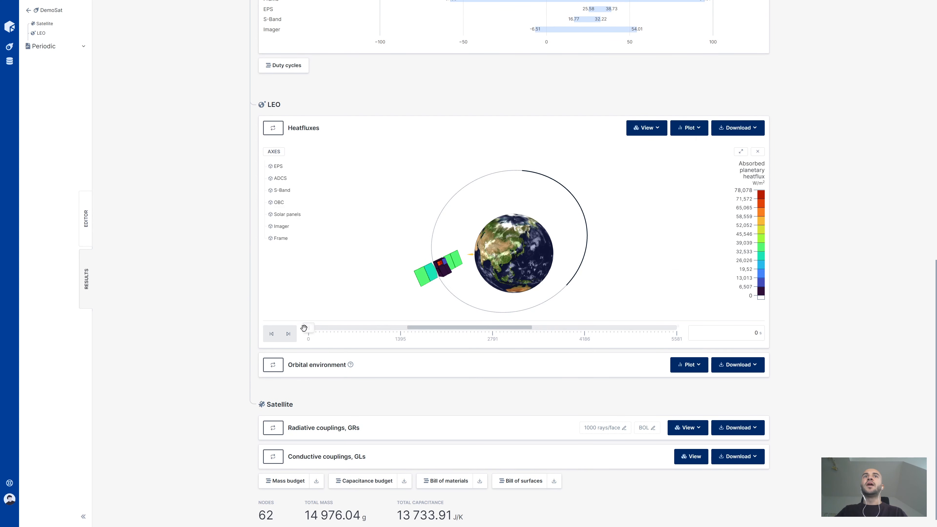
drag(308, 327, 553, 328)
mouse_move(509, 267)
mouse_down()
mouse_move(523, 243)
mouse_move(500, 261)
mouse_up()
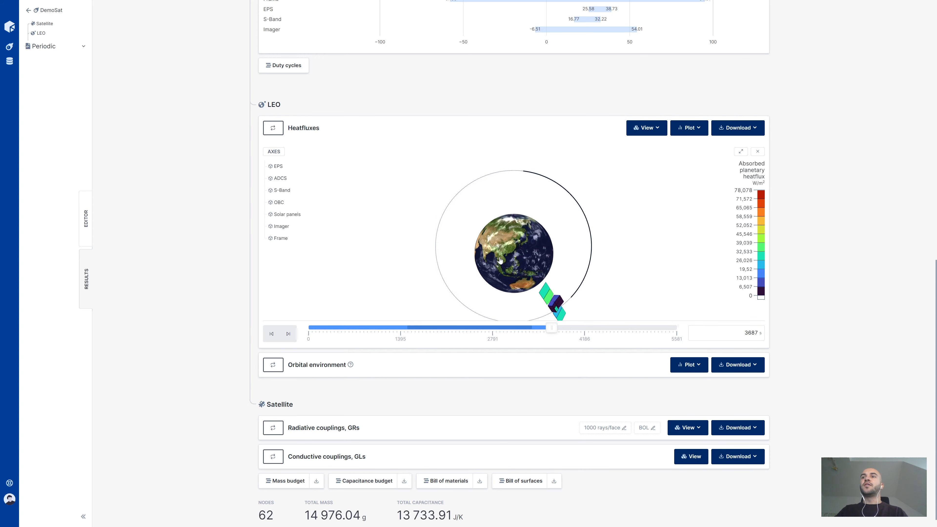
Examine the absorbed planetary heatflux orbit view in full screen, restore it, and return to the temperature plots.
click(742, 152)
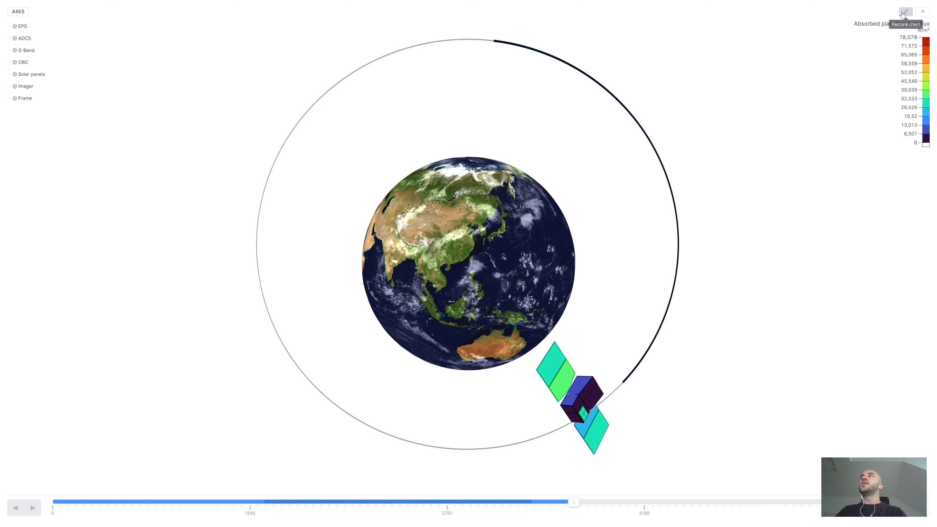
key(Escape)
scroll(584, 320, up, 9)
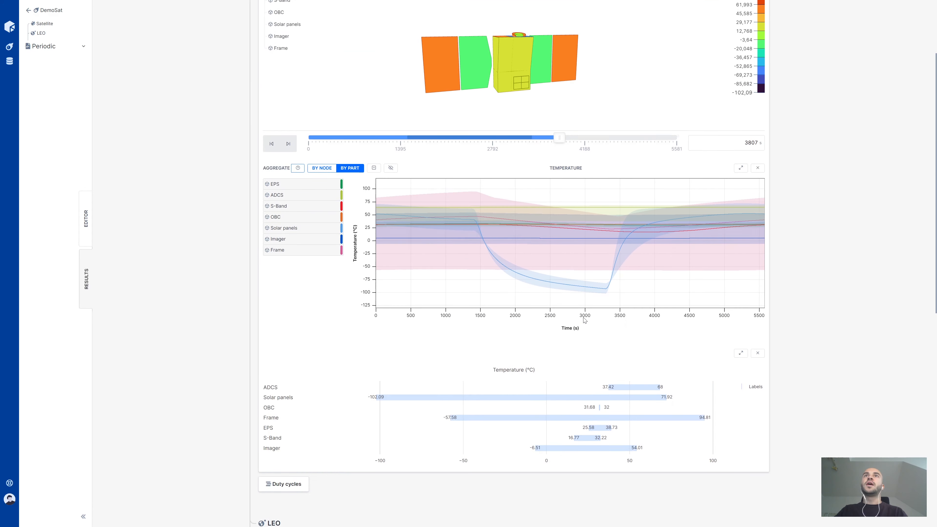